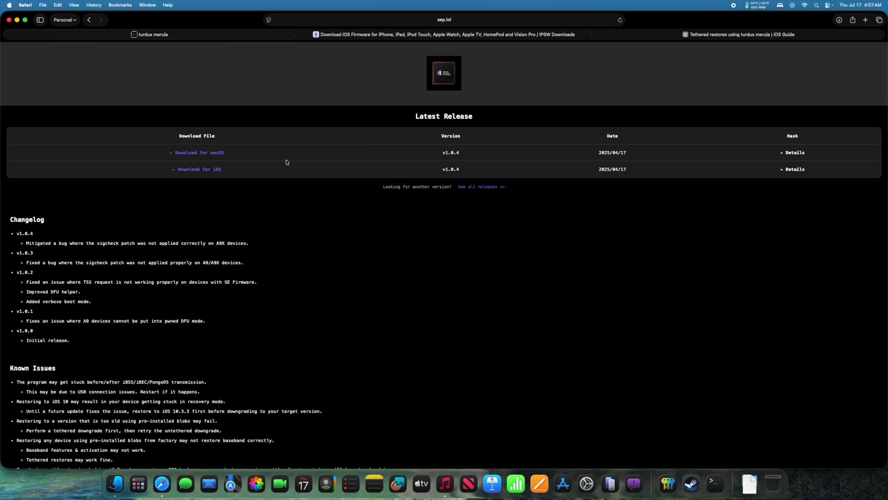
Show the release page's macOS download options, then switch to the IPSW Downloads tab.
{"action": "left_click", "coordinate": [207, 154]}
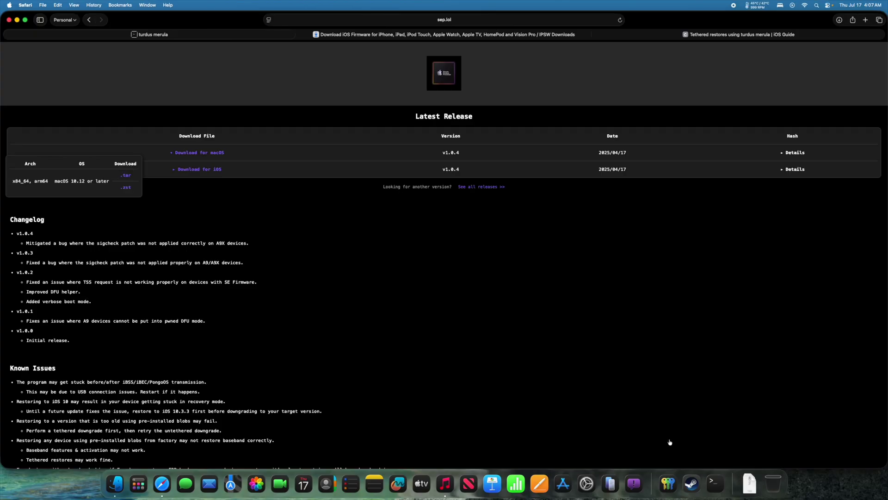
{"action": "left_click", "coordinate": [342, 36]}
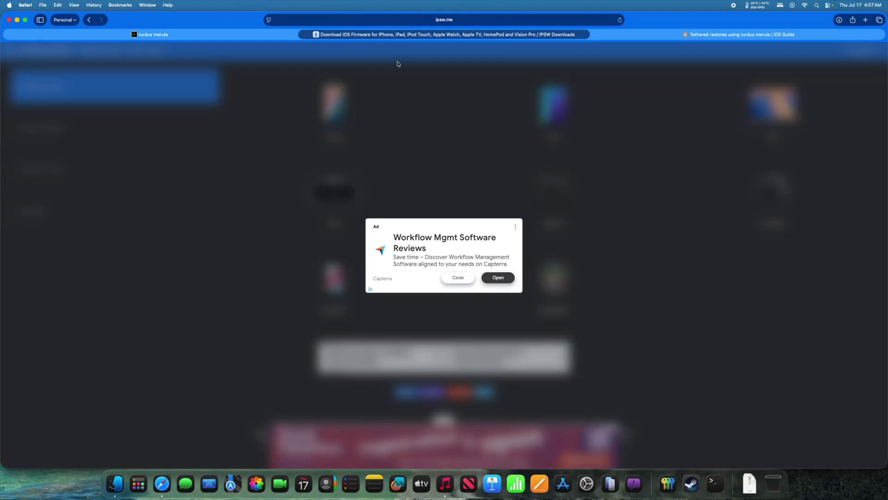
Dismiss the advertisement and choose iPhone as the product on IPSW Downloads.
{"action": "left_click", "coordinate": [472, 281]}
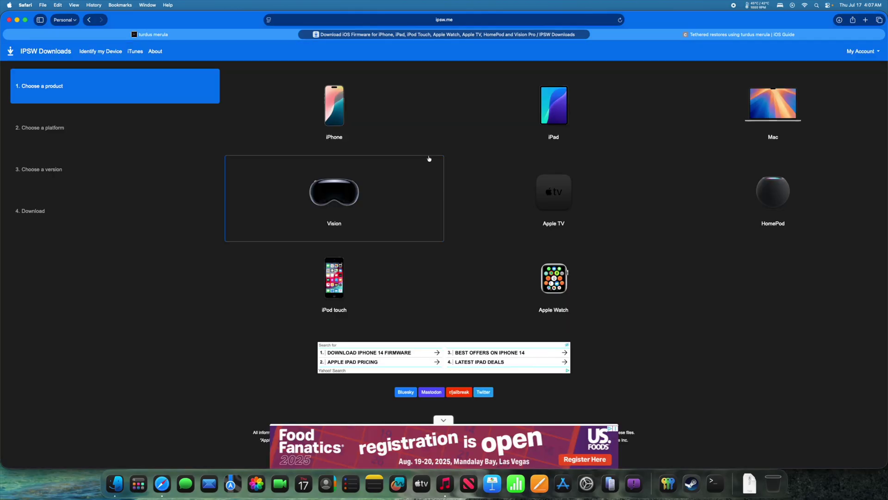
{"action": "left_click", "coordinate": [352, 127]}
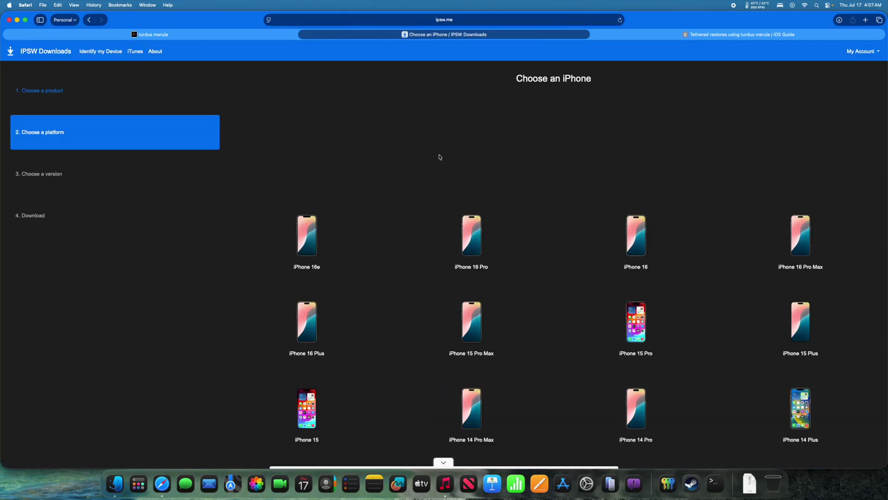
{"action": "scroll", "coordinate": [438, 157], "scroll_direction": "down", "scroll_amount": 10}
{"action": "scroll", "coordinate": [439, 157], "scroll_direction": "down", "scroll_amount": 10}
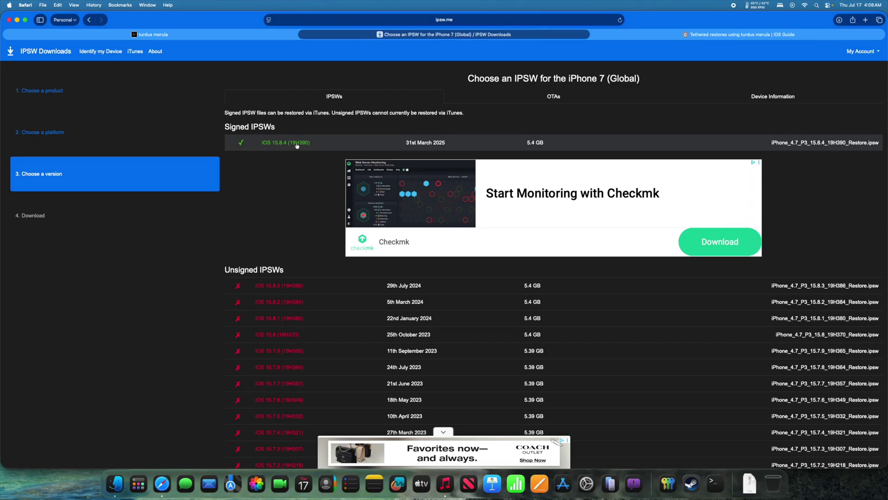
Scroll to the bottom of the iPhone 7 (Global) firmware list and open iOS 10.0.1 (14A403).
{"action": "scroll", "coordinate": [326, 141], "scroll_direction": "down", "scroll_amount": 5}
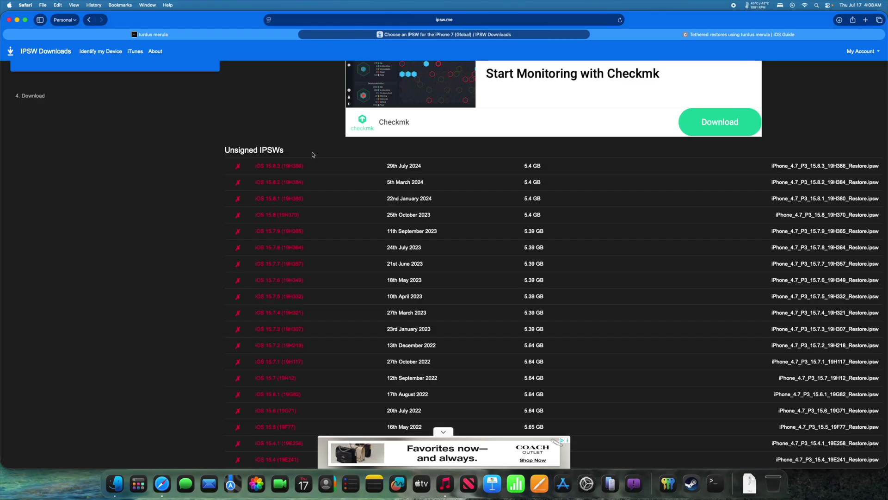
{"action": "scroll", "coordinate": [308, 164], "scroll_direction": "down", "scroll_amount": 5}
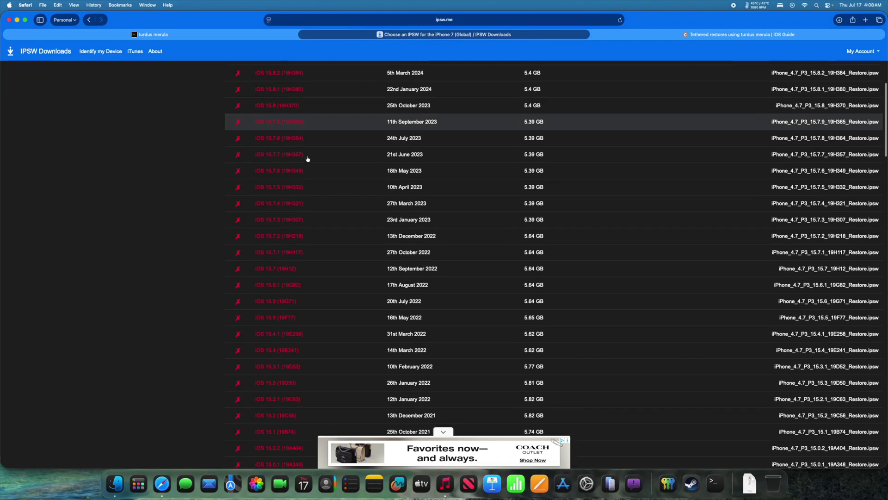
{"action": "scroll", "coordinate": [307, 159], "scroll_direction": "down", "scroll_amount": 10}
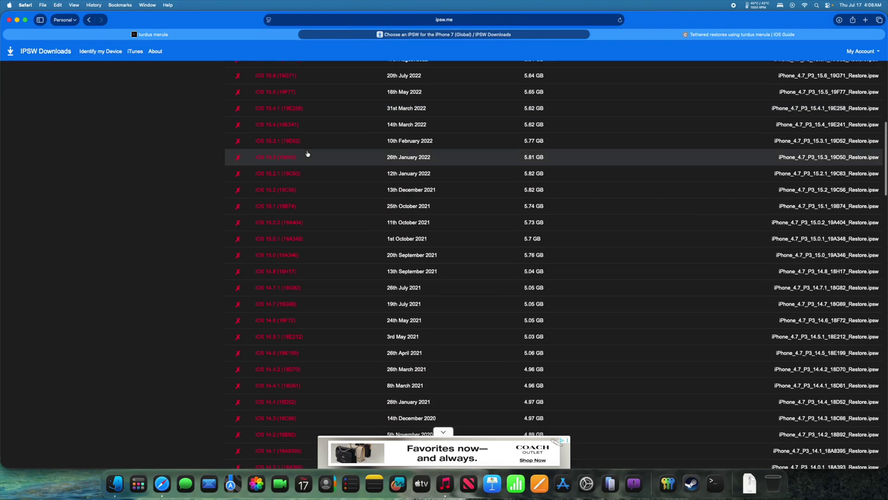
{"action": "scroll", "coordinate": [308, 153], "scroll_direction": "down", "scroll_amount": 8}
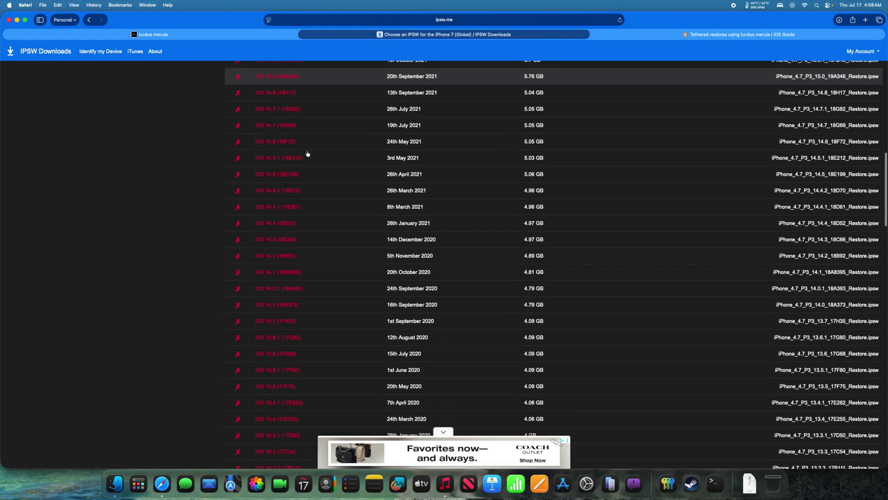
{"action": "scroll", "coordinate": [307, 154], "scroll_direction": "down", "scroll_amount": 5}
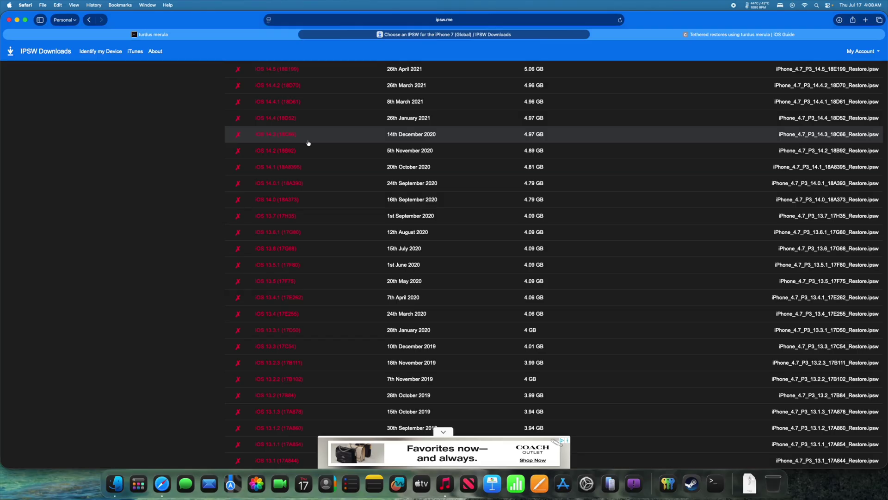
{"action": "scroll", "coordinate": [297, 308], "scroll_direction": "down", "scroll_amount": 2}
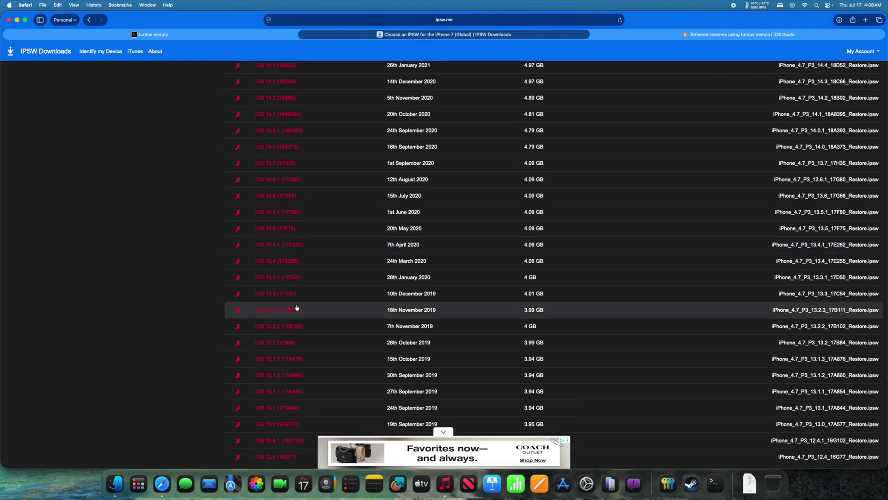
{"action": "scroll", "coordinate": [347, 338], "scroll_direction": "down", "scroll_amount": 10}
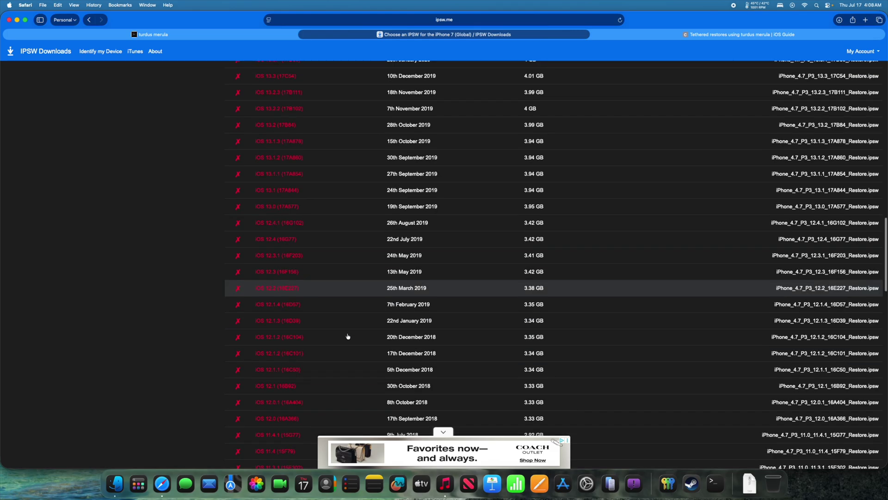
{"action": "scroll", "coordinate": [348, 337], "scroll_direction": "down", "scroll_amount": 5}
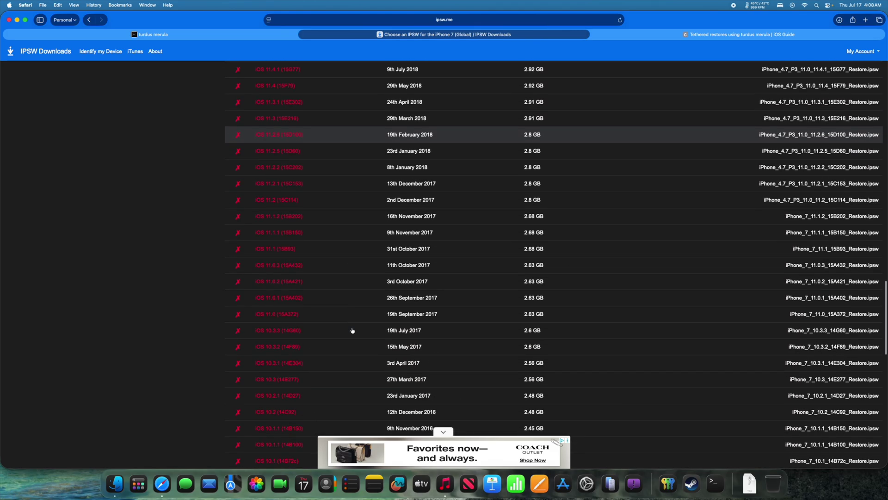
{"action": "scroll", "coordinate": [336, 249], "scroll_direction": "down", "scroll_amount": 5}
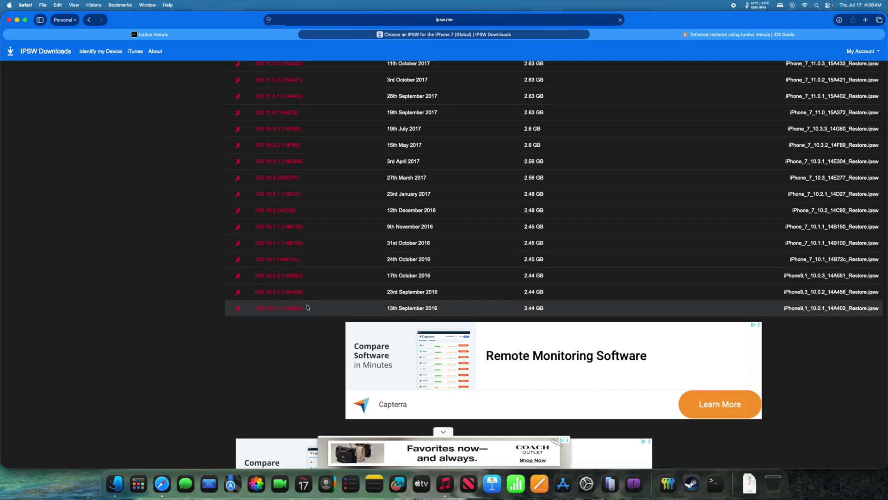
{"action": "left_click", "coordinate": [356, 301]}
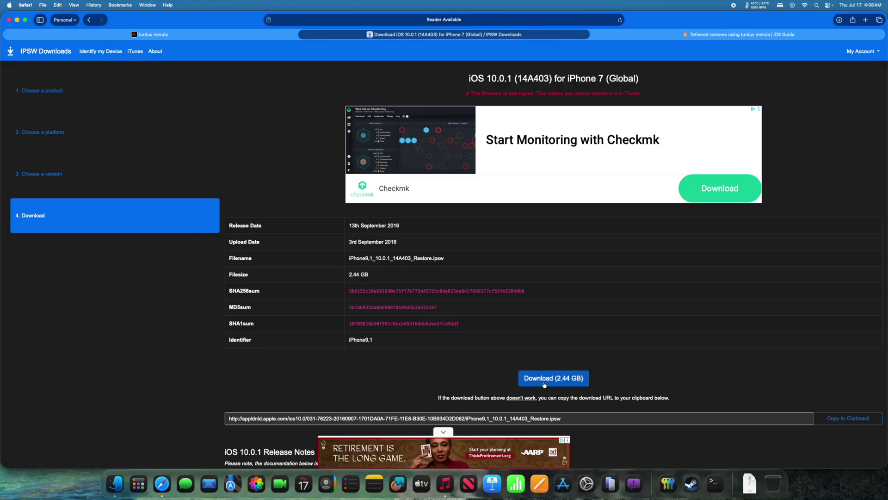
Retry the failed download by reopening the iPhone 7 iOS 10.0.1 firmware details page.
{"action": "left_click", "coordinate": [544, 384]}
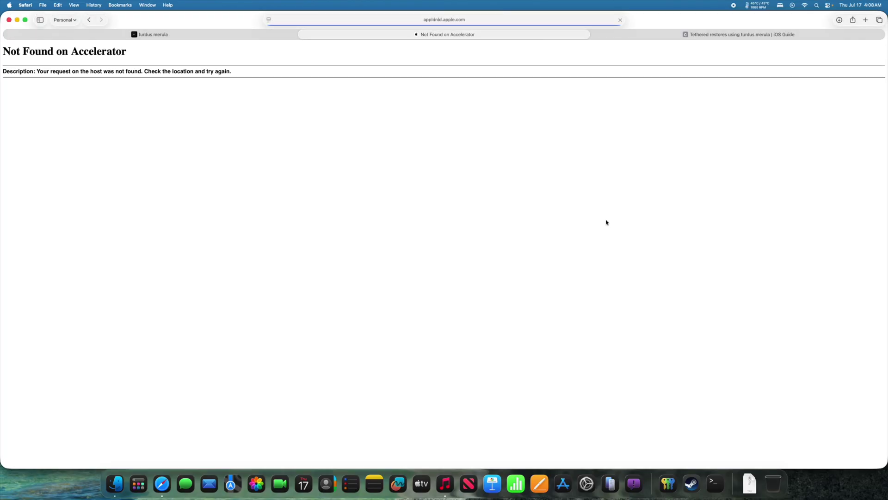
{"action": "left_click", "coordinate": [304, 35]}
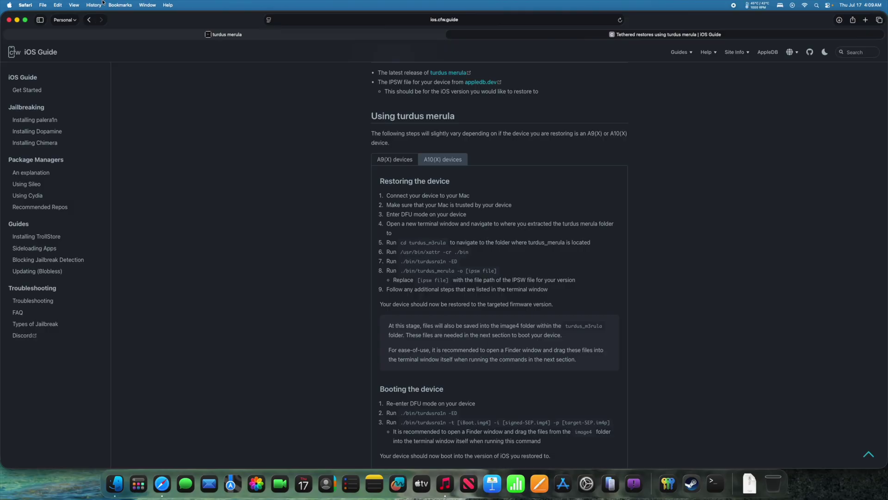
{"action": "key", "text": "super+t"}
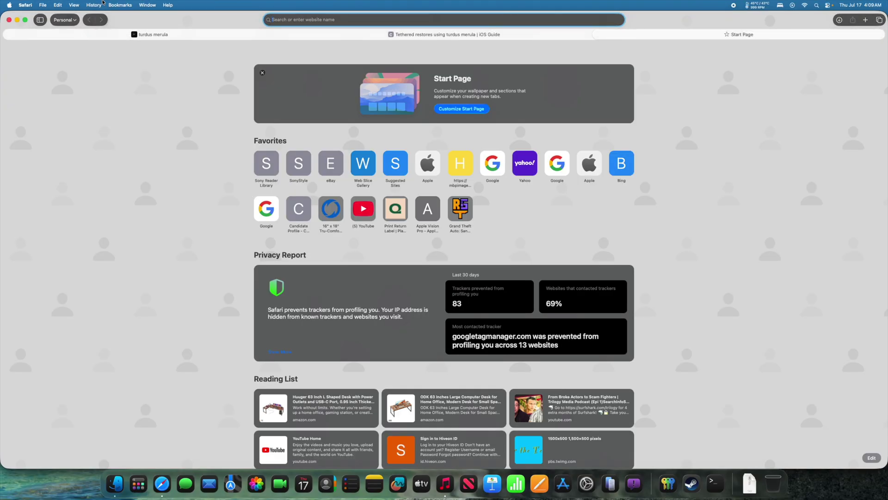
{"action": "key", "text": "super+shift+t"}
{"action": "scroll", "coordinate": [272, 312], "scroll_direction": "down", "scroll_amount": 10}
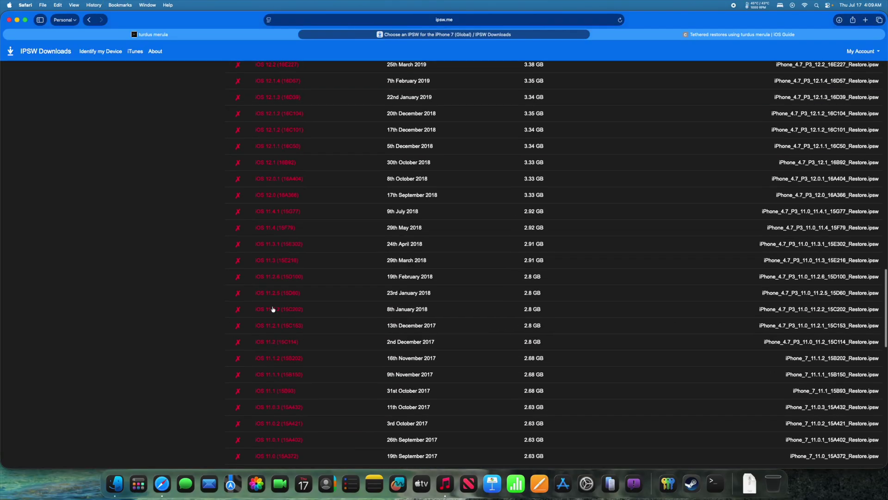
{"action": "left_click", "coordinate": [286, 237]}
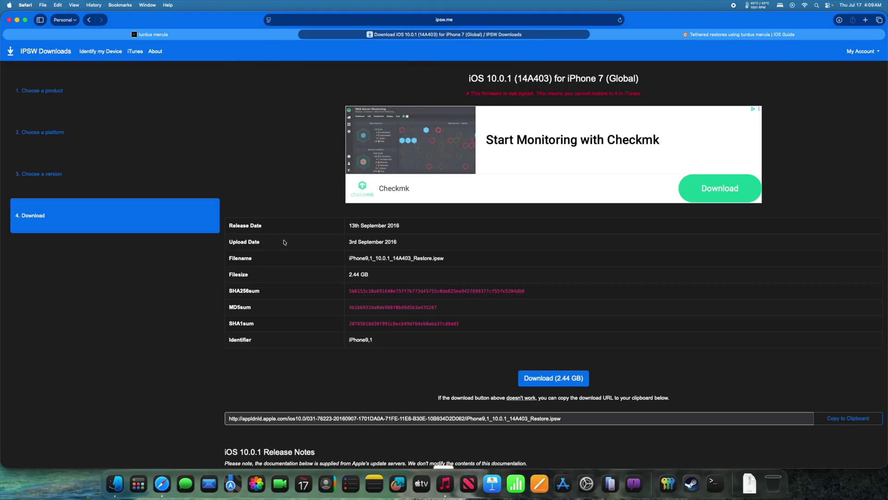
Load the copied appldnld.apple.com IPSW link in the address bar to start the download.
{"action": "scroll", "coordinate": [654, 235], "scroll_direction": "down", "scroll_amount": 5}
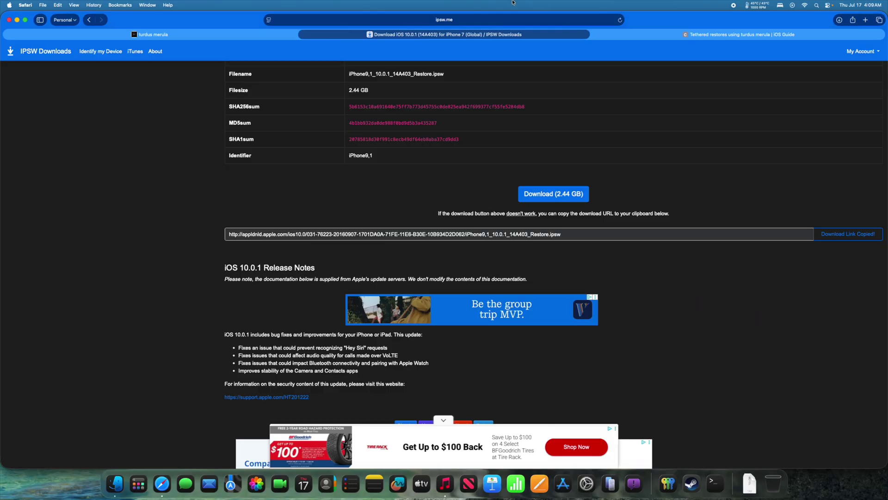
{"action": "left_click", "coordinate": [509, 18]}
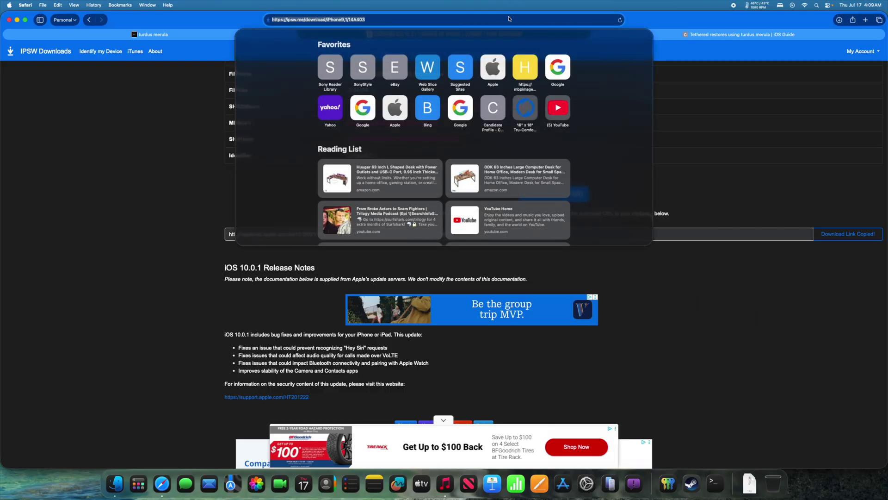
{"action": "key", "text": "super+v"}
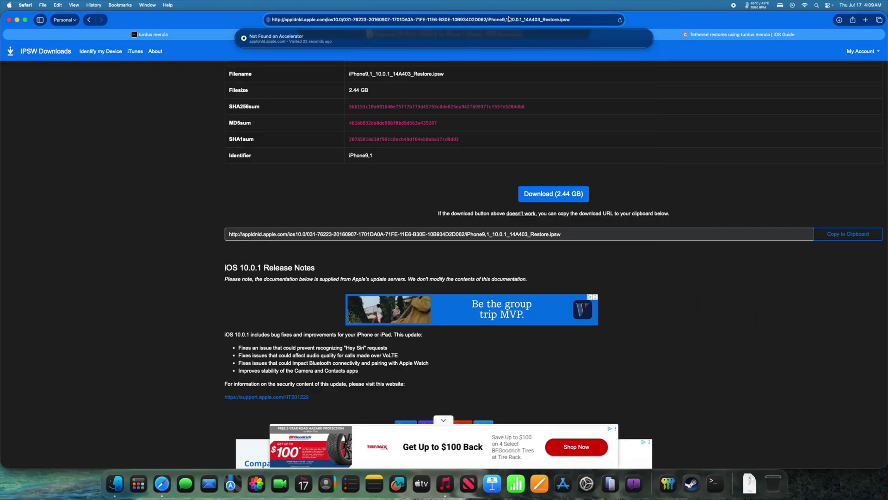
{"action": "key", "text": "Return"}
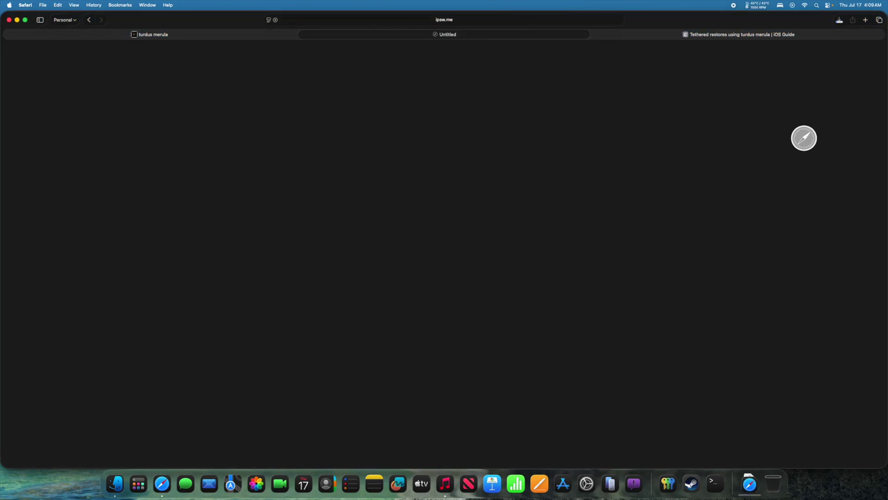
Cancel the extra in-progress IPSW download in the Downloads stack, then switch to the turdus merula guide.
{"action": "left_click", "coordinate": [750, 483]}
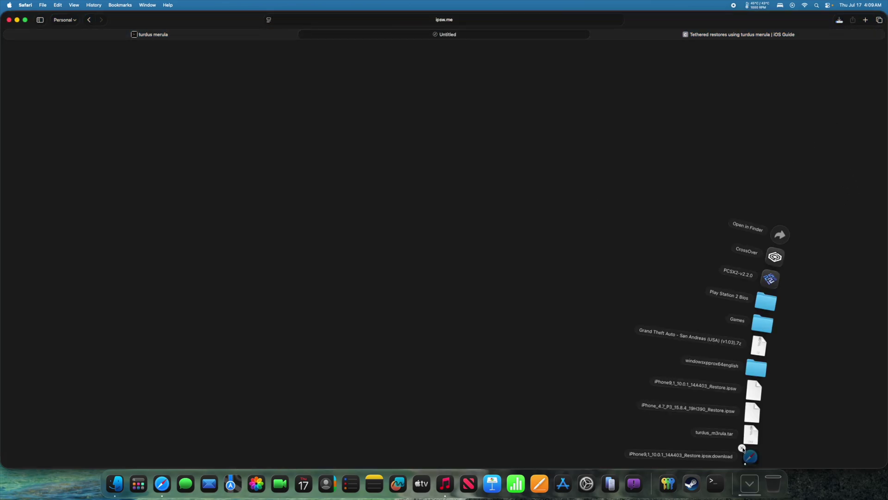
{"action": "left_click", "coordinate": [742, 448]}
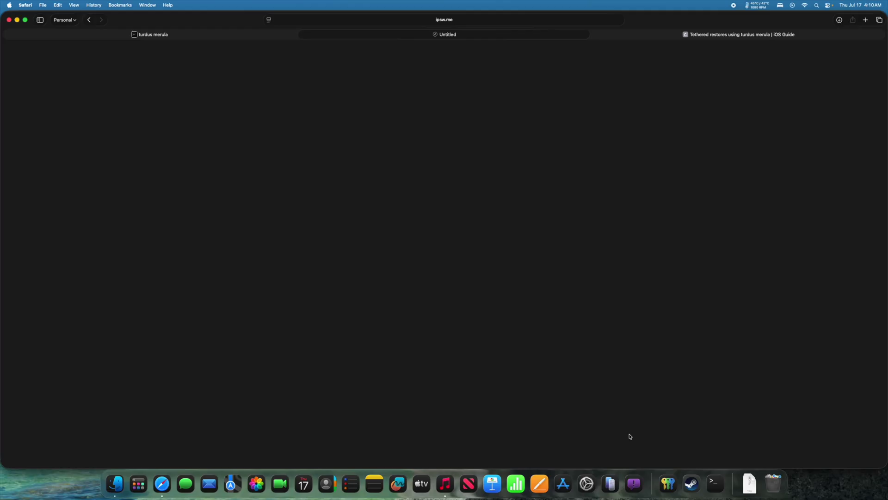
{"action": "left_click", "coordinate": [749, 483]}
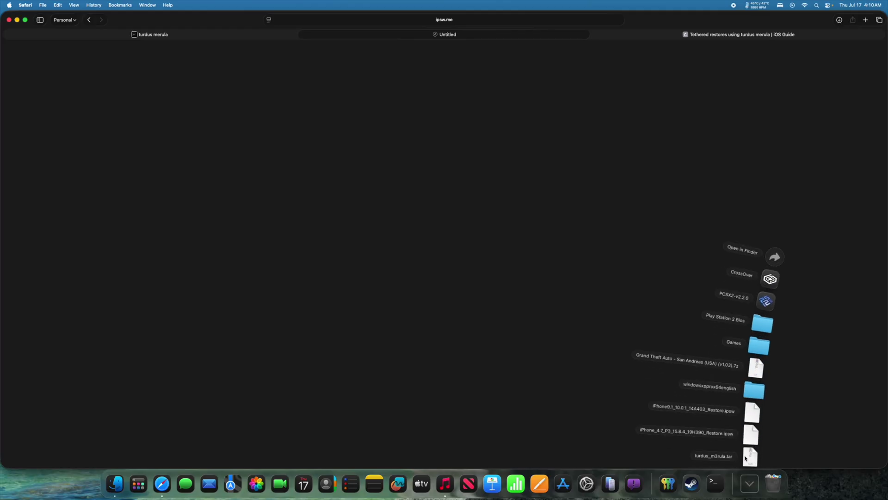
{"action": "left_click", "coordinate": [750, 481]}
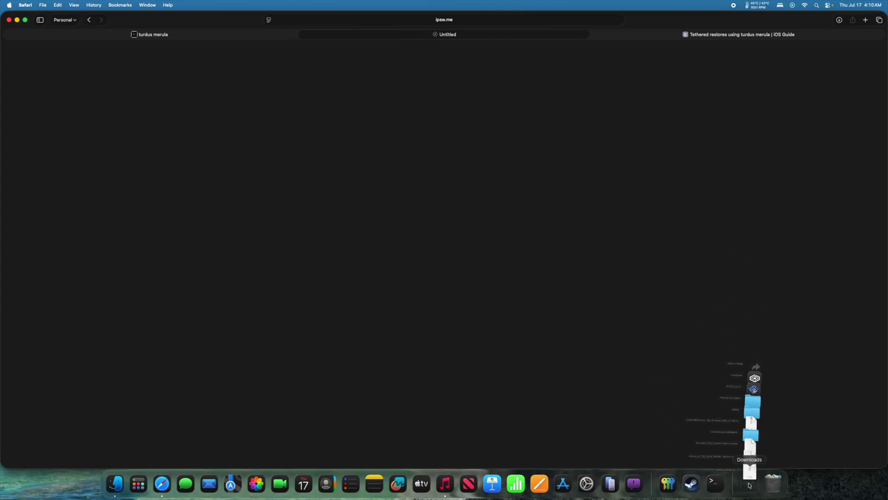
{"action": "left_click", "coordinate": [604, 38]}
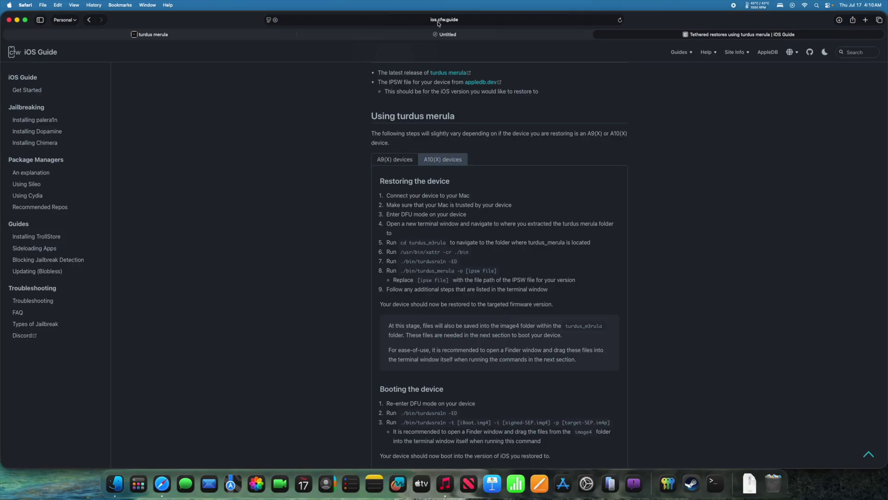
Scroll the iOS Guide down to the A10(X) 'Restoring the device' steps.
{"action": "scroll", "coordinate": [412, 223], "scroll_direction": "up", "scroll_amount": 2}
{"action": "scroll", "coordinate": [468, 222], "scroll_direction": "down", "scroll_amount": 3}
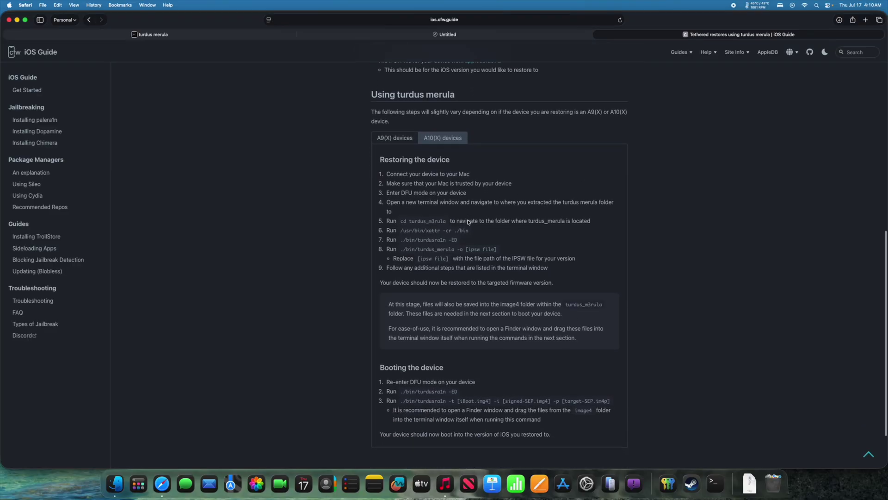
{"action": "scroll", "coordinate": [471, 209], "scroll_direction": "down", "scroll_amount": 2}
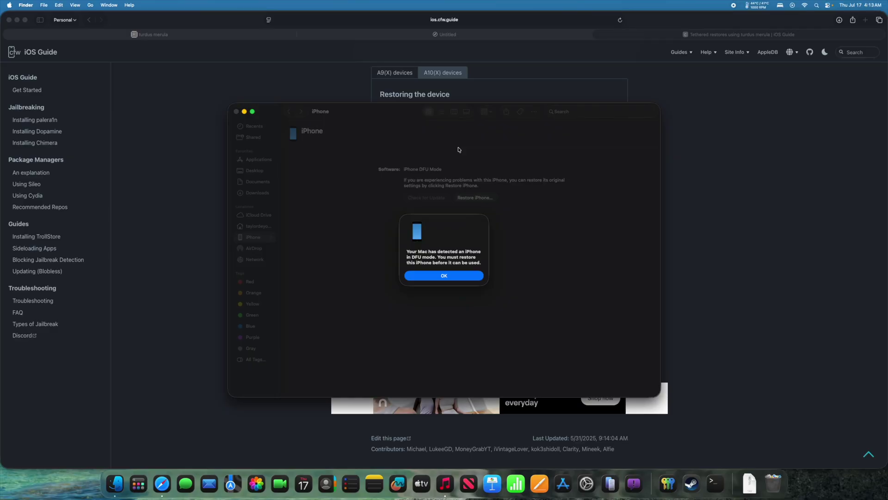
Dismiss the DFU alert, minimize the iPhone window, and launch Terminal from Spotlight.
{"action": "left_click", "coordinate": [444, 275]}
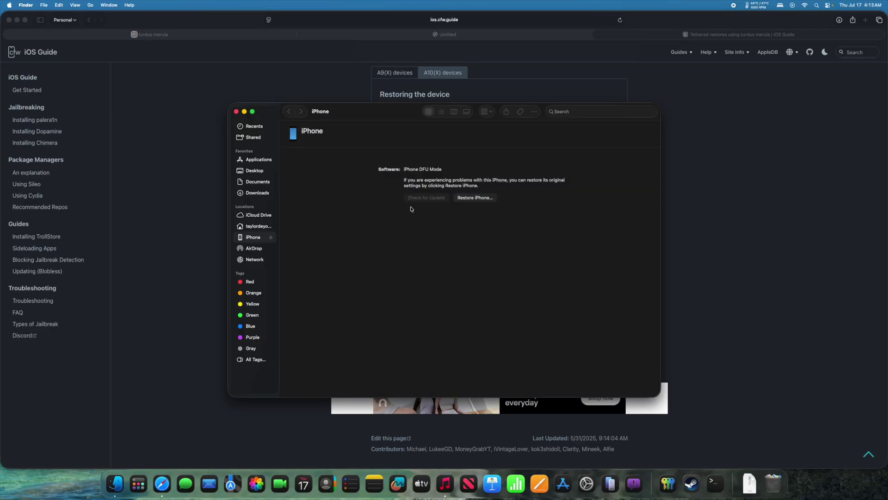
{"action": "left_click", "coordinate": [244, 112]}
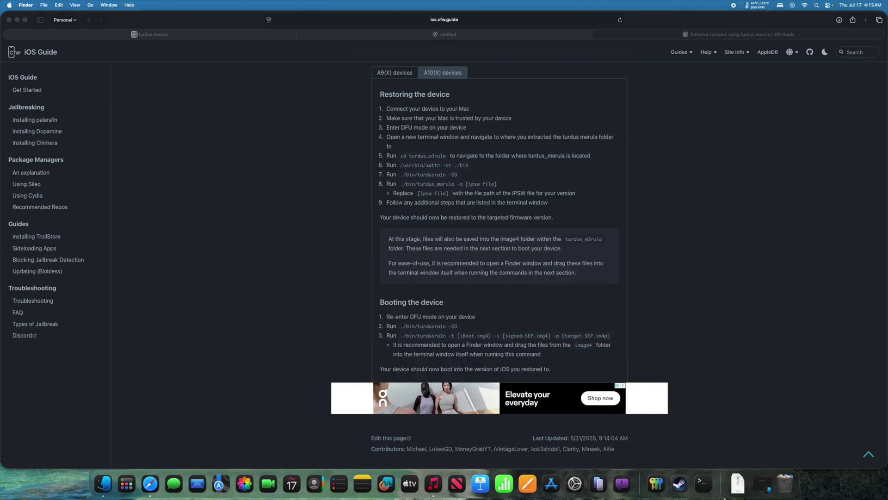
{"action": "key", "text": "super+space"}
{"action": "type", "text": "terminal"}
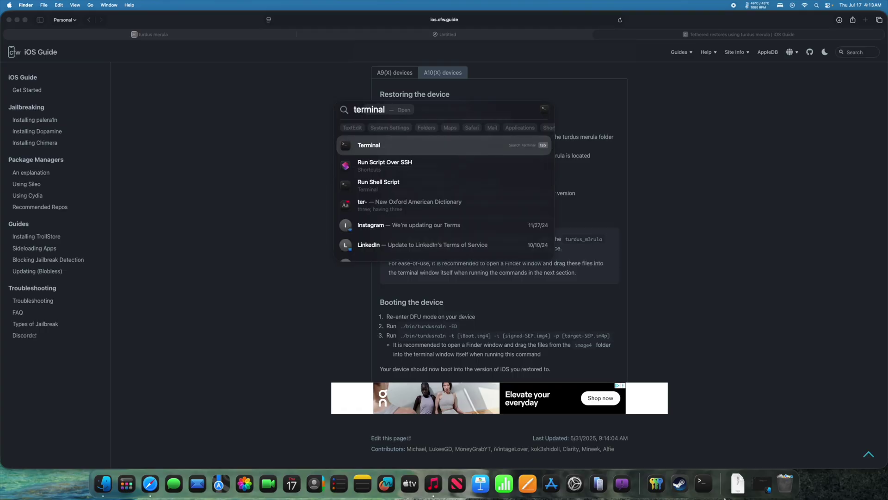
{"action": "key", "text": "Return"}
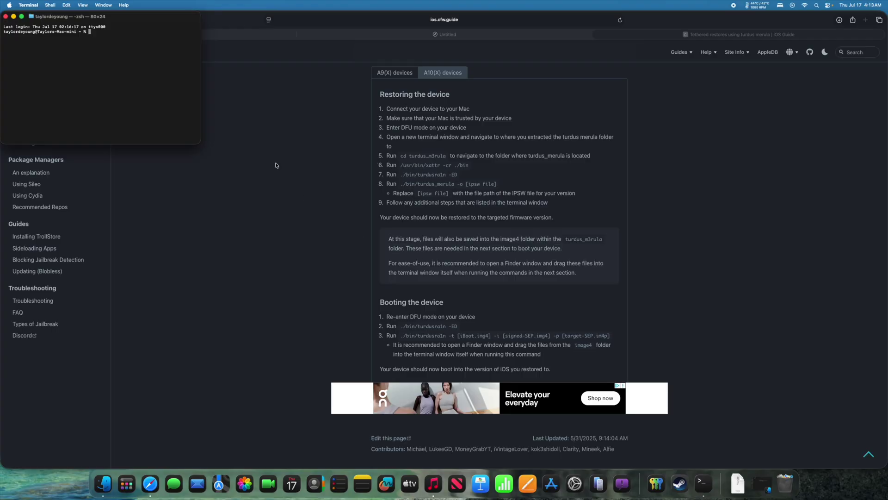
Change the Terminal directory into the turdus_m3rula folder with cd.
{"action": "left_click_drag", "start_coordinate": [124, 16], "coordinate": [496, 173]}
{"action": "type", "text": "c"}
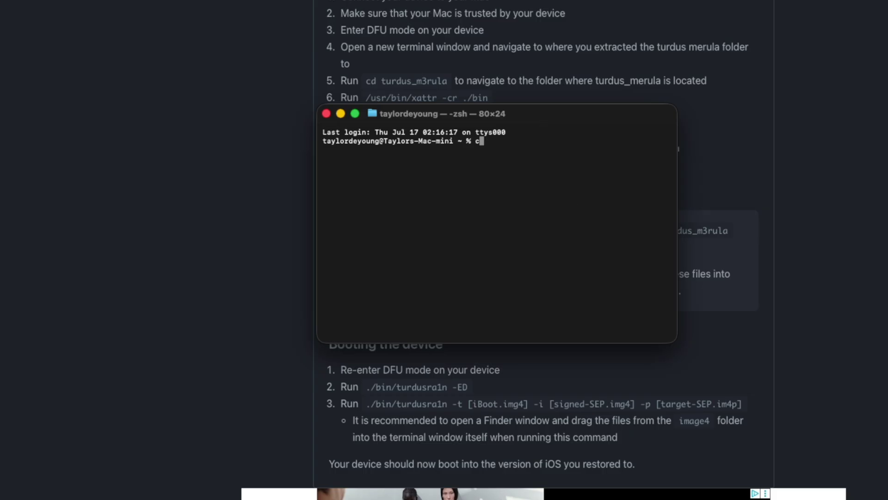
{"action": "type", "text": "d"}
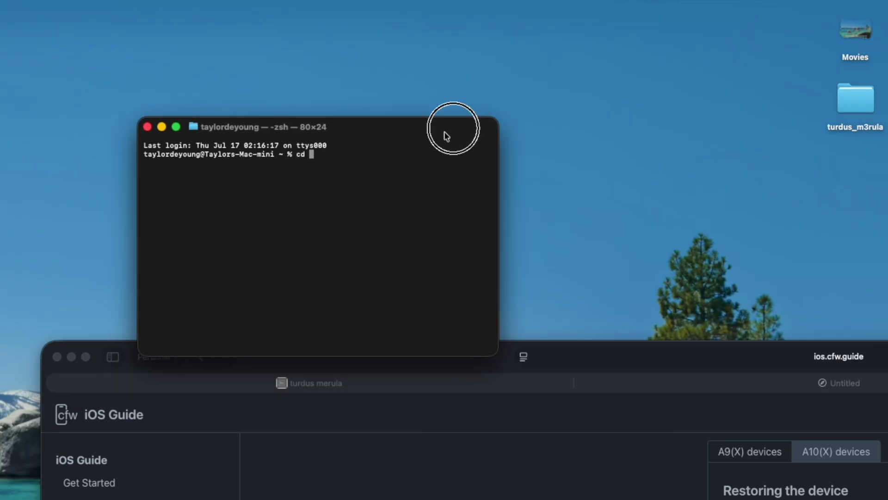
{"action": "left_click_drag", "start_coordinate": [447, 133], "coordinate": [468, 116]}
{"action": "left_click_drag", "start_coordinate": [840, 95], "coordinate": [406, 180]}
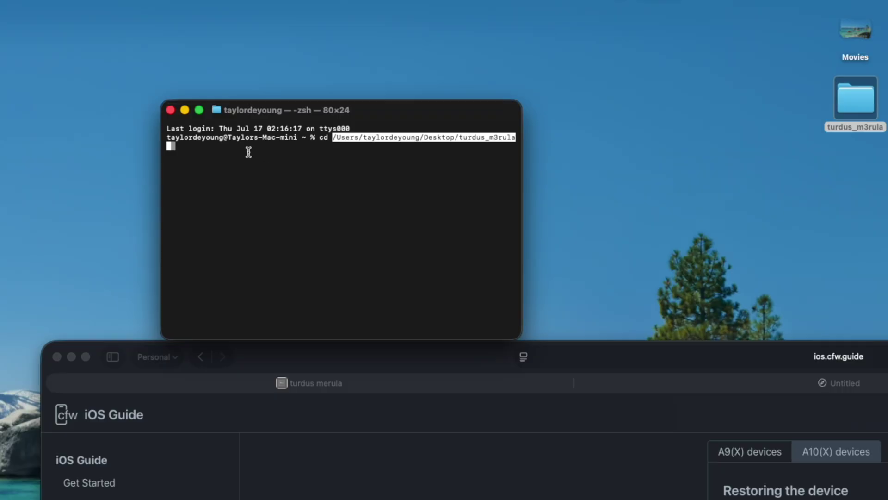
{"action": "key", "text": "Return"}
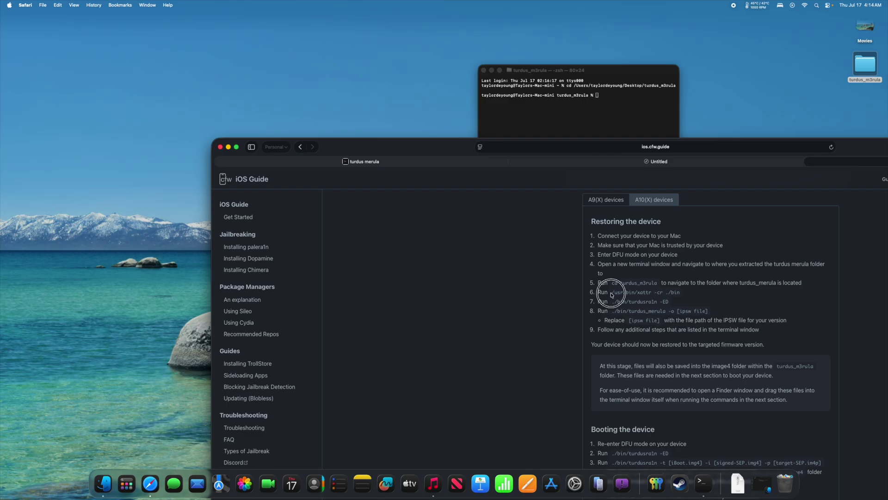
Copy step 6's /usr/bin/xattr -cr ./bin command from the guide and run it.
{"action": "left_click_drag", "start_coordinate": [612, 292], "coordinate": [680, 296]}
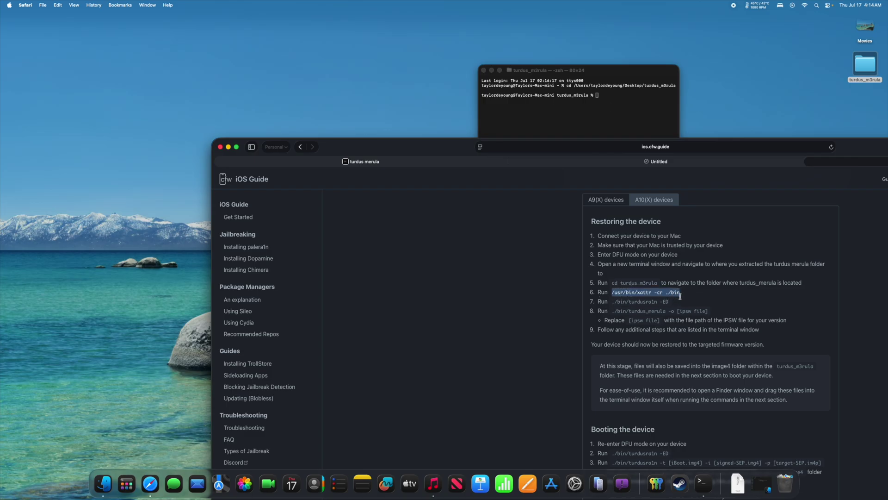
{"action": "key", "text": "super+c"}
{"action": "left_click", "coordinate": [609, 100]}
{"action": "key", "text": "super+v"}
{"action": "key", "text": "Return"}
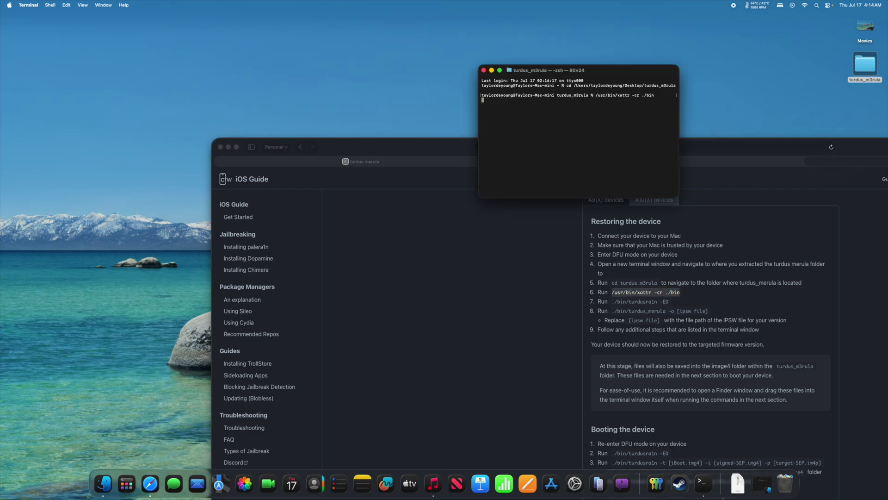
Copy step 7's ./bin/turdusra1n -ED command from the guide into Terminal.
{"action": "left_click_drag", "start_coordinate": [612, 302], "coordinate": [669, 302]}
{"action": "right_click", "coordinate": [651, 304]}
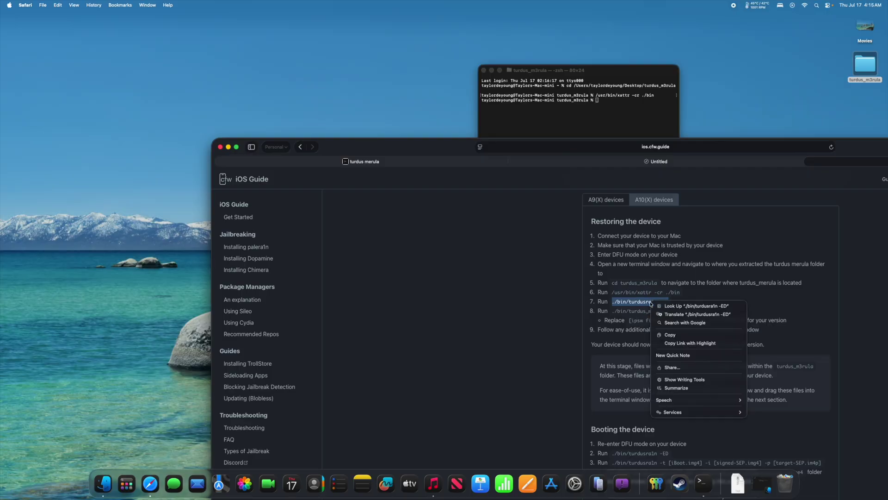
{"action": "left_click", "coordinate": [670, 334]}
{"action": "left_click", "coordinate": [616, 113]}
{"action": "key", "text": "super+v"}
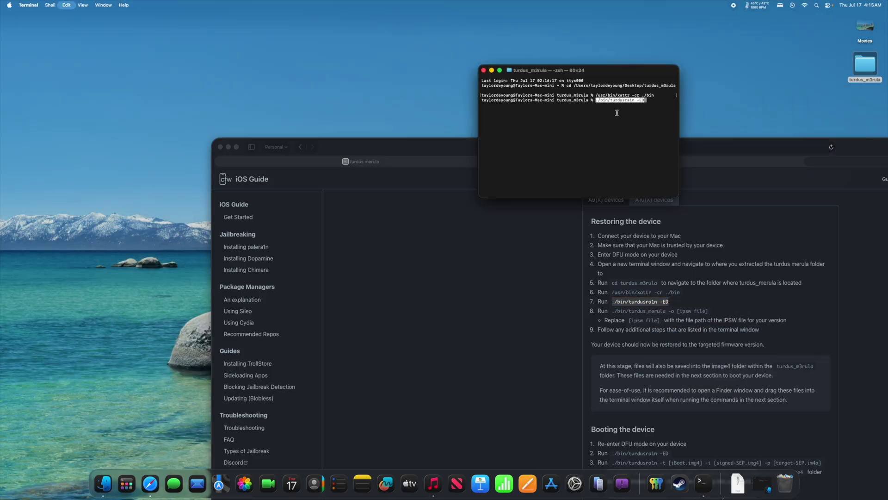
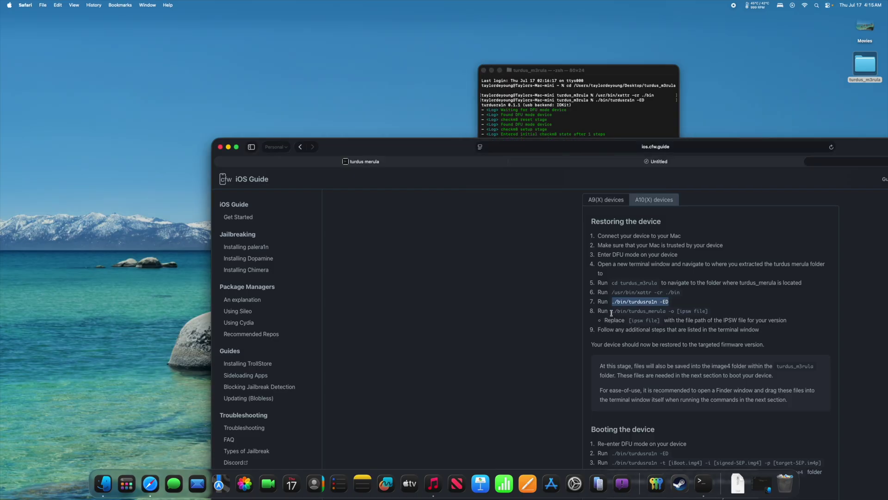
Select the './bin/turdus_merula -o' restore command in step 8 of the guide.
{"action": "left_click_drag", "start_coordinate": [611, 312], "coordinate": [674, 312]}
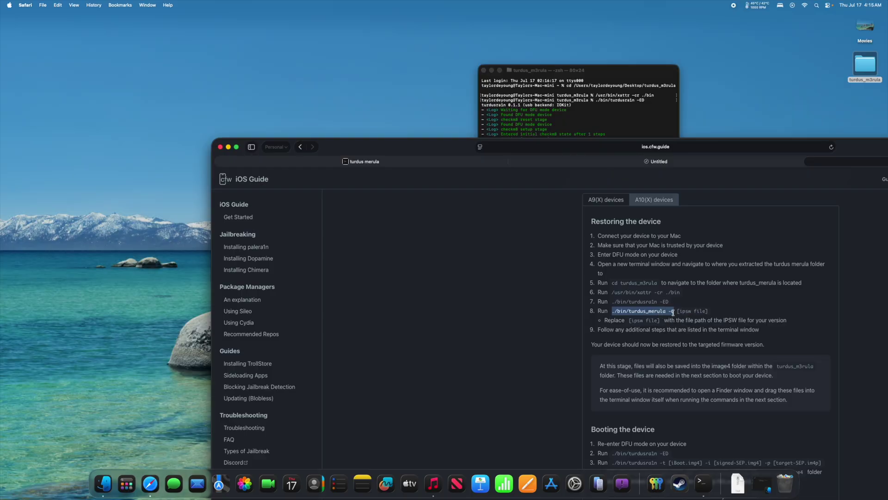
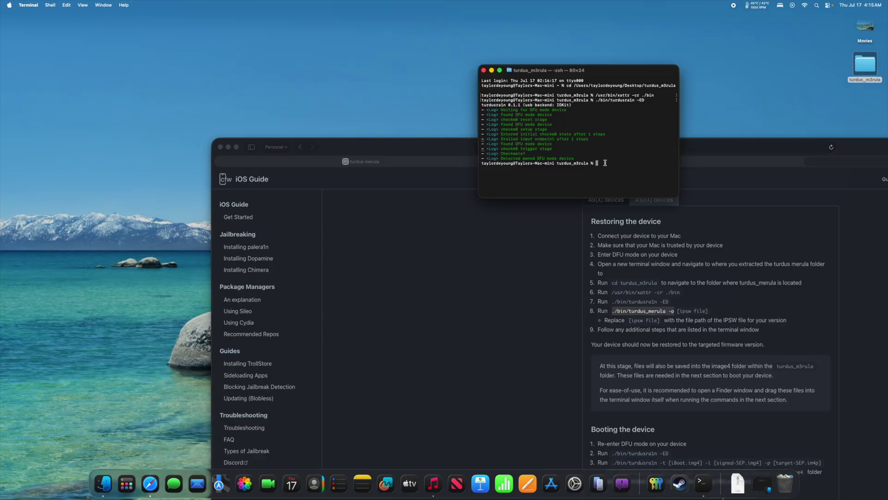
Paste ./bin/turdus_merula -o at the Terminal prompt after the completed turdusra1n -ED run, without running it.
{"action": "type", "text": "./bin/turdus_merula -o"}
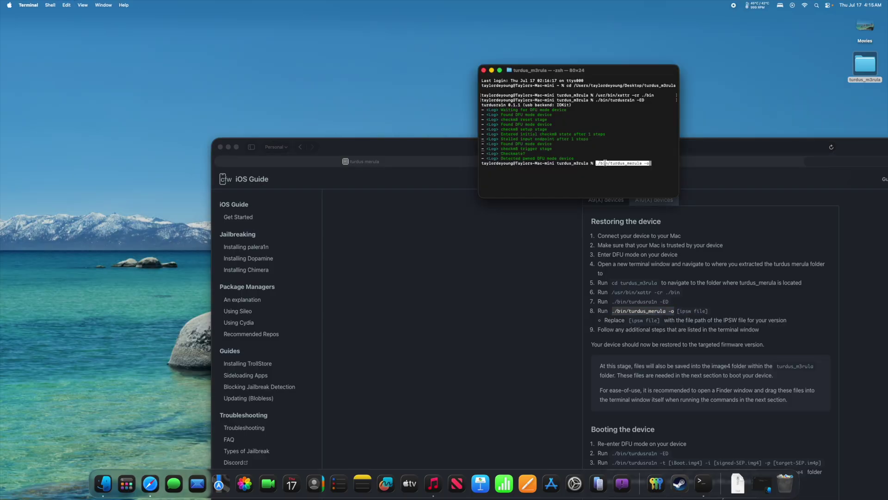
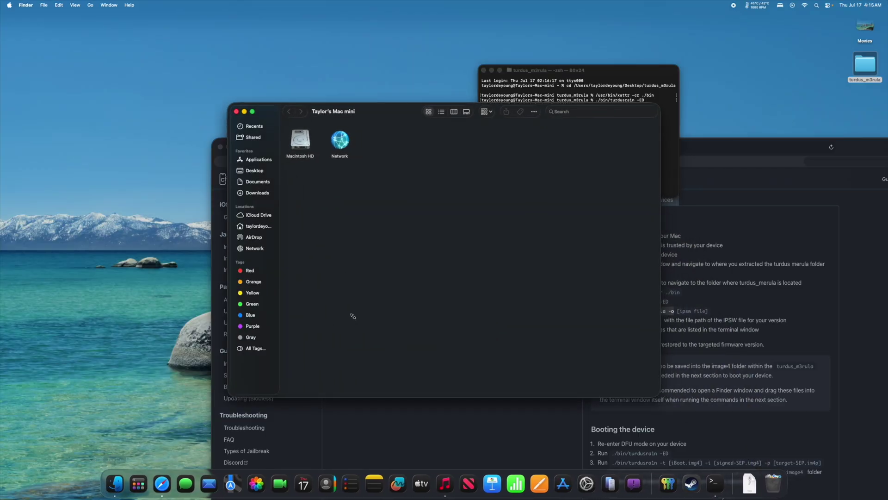
Open the Downloads folder in Finder to show the iPhone IPSW restore files.
{"action": "key", "text": "alt+super+l"}
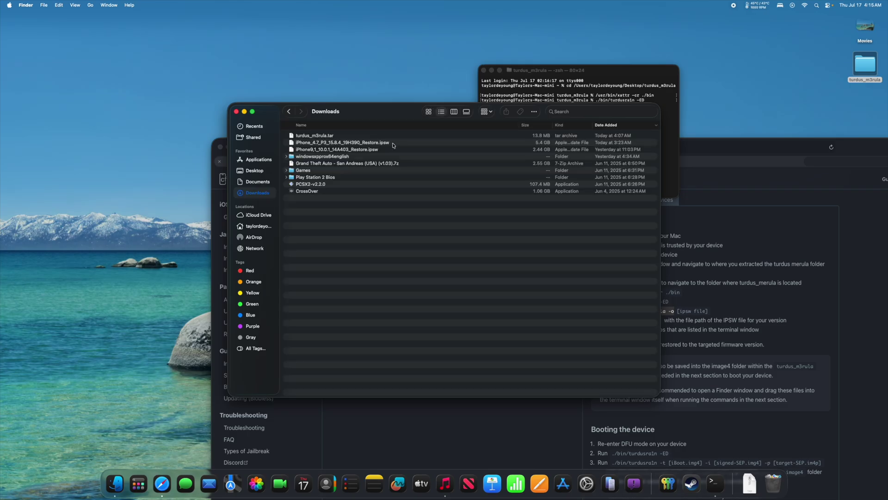
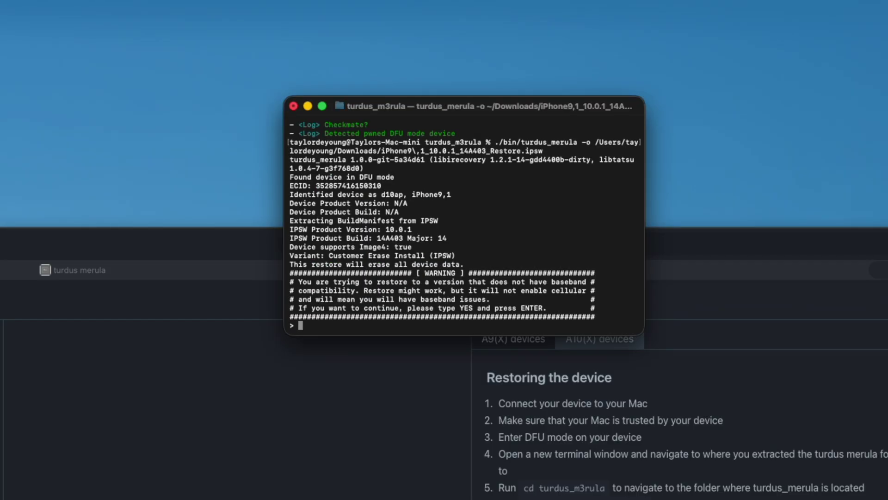
Answer YES to the baseband warning and pick option 1, firmware 15.8.4, for Baseband/SE/RestoreSEP.
{"action": "type", "text": "YES"}
{"action": "key", "text": "Return"}
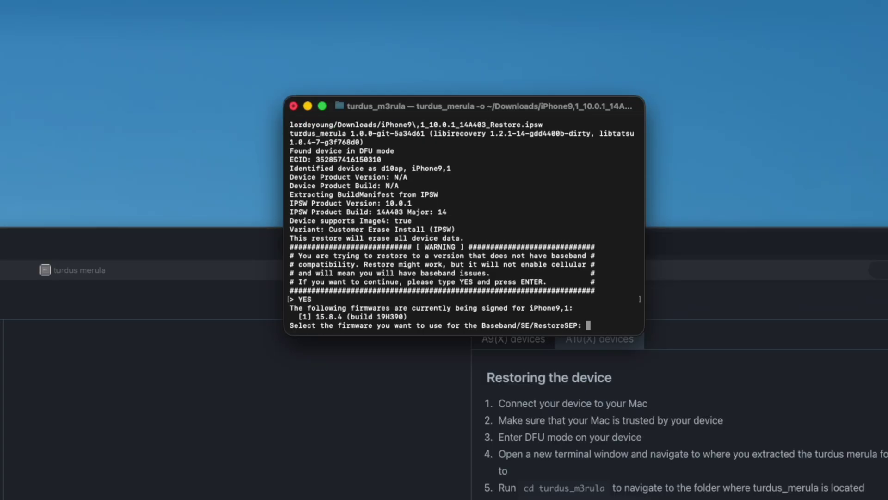
{"action": "type", "text": "1"}
{"action": "key", "text": "Return"}
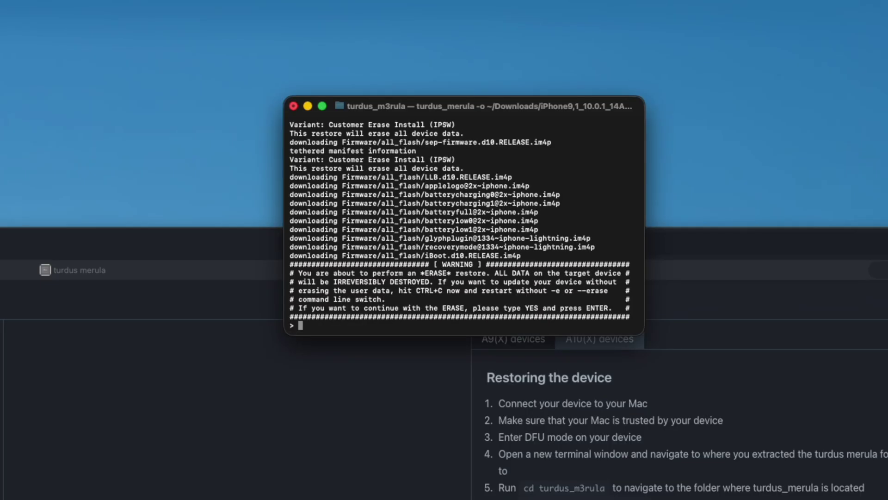
Confirm the erase with YES, let the restore finish, and dismiss the Finder DFU alert.
{"action": "type", "text": "YES"}
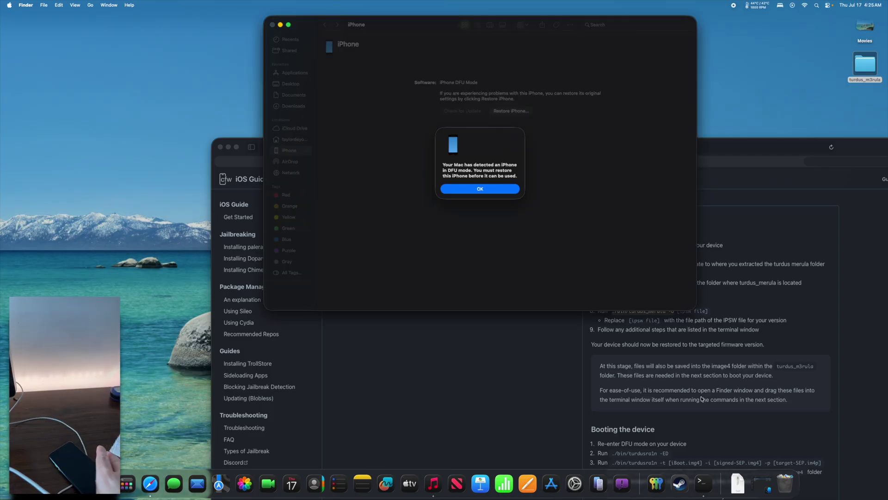
{"action": "left_click", "coordinate": [481, 189]}
{"action": "left_click", "coordinate": [702, 484]}
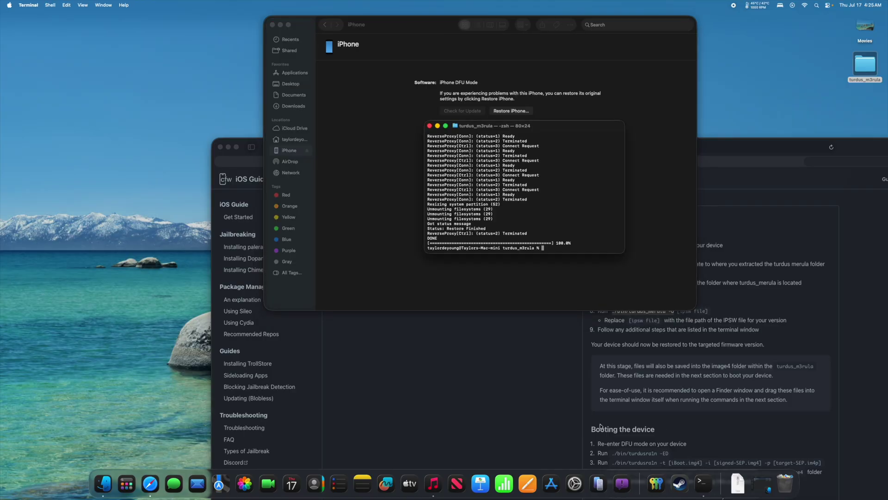